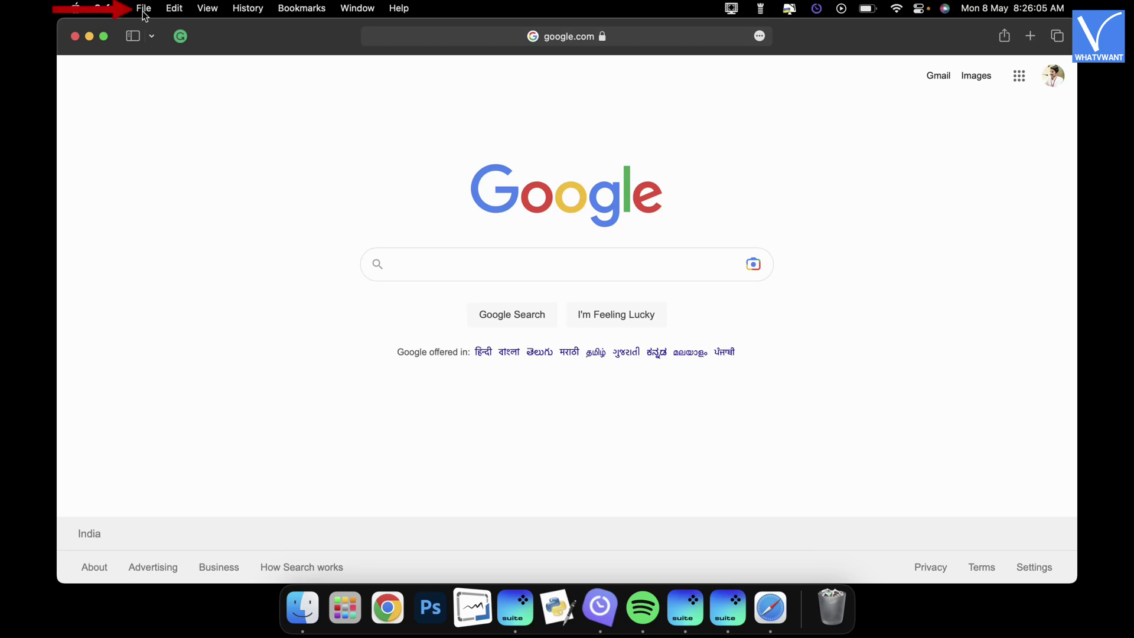
# - Choose Firefox as the import source from File > Import From
pyautogui.click(144, 8)
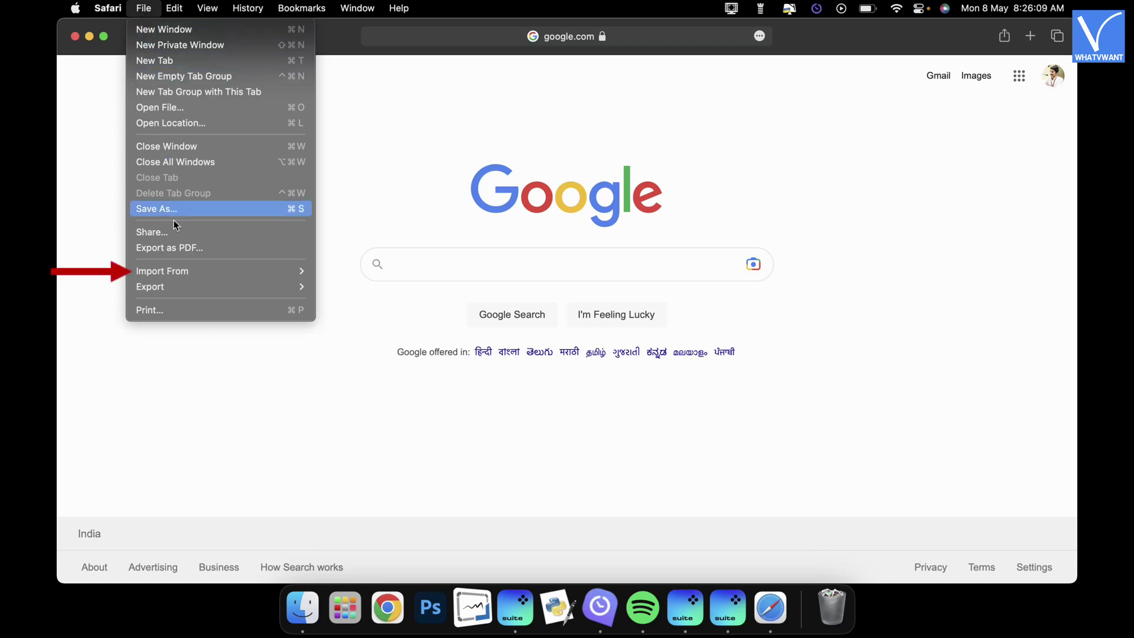
pyautogui.moveTo(162, 272)
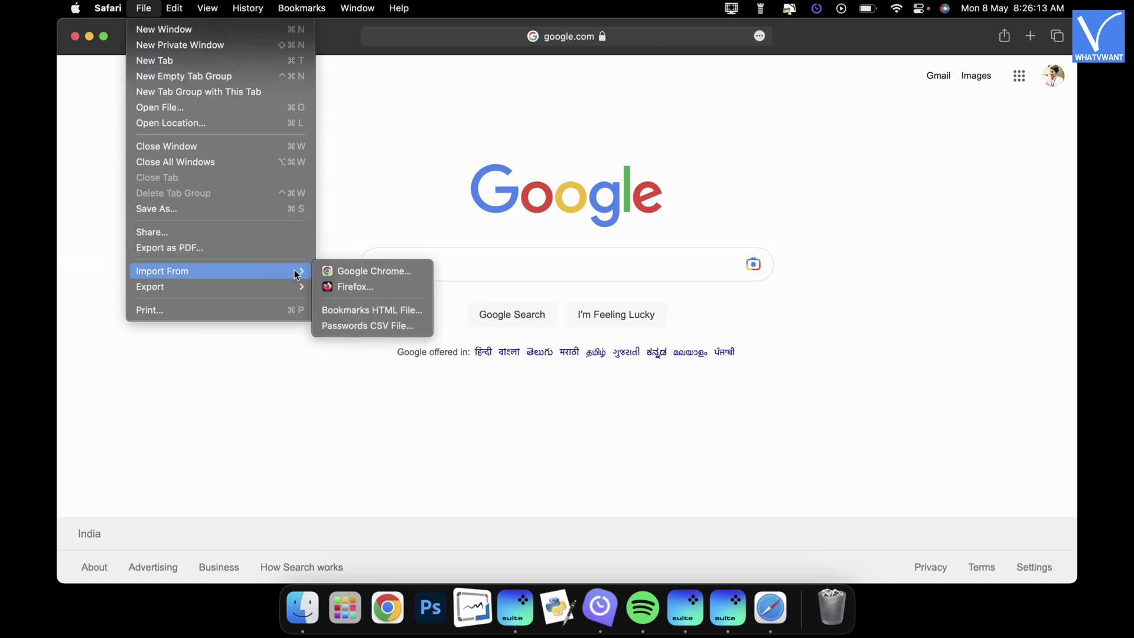
pyautogui.click(363, 291)
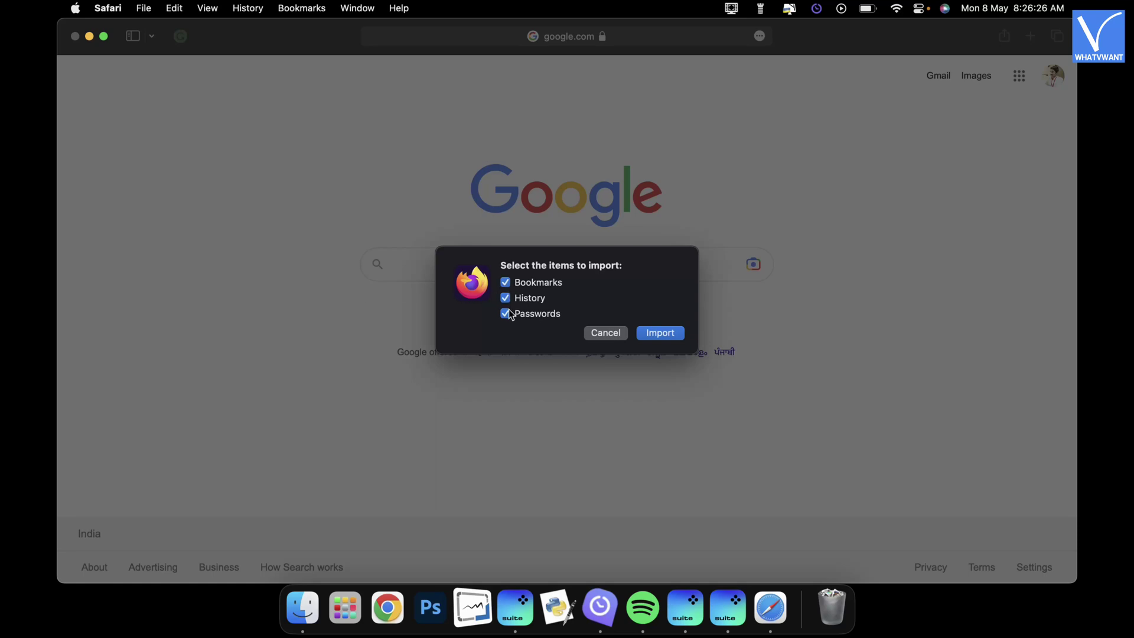
# - Confirm importing Firefox bookmarks, history and passwords into Safari
pyautogui.click(661, 333)
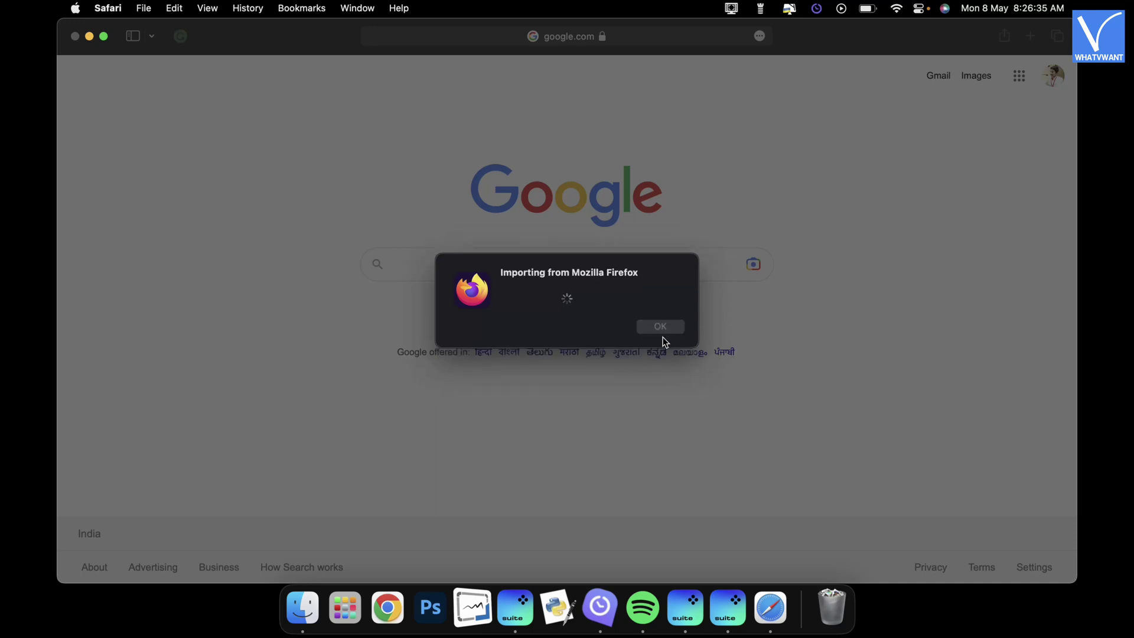